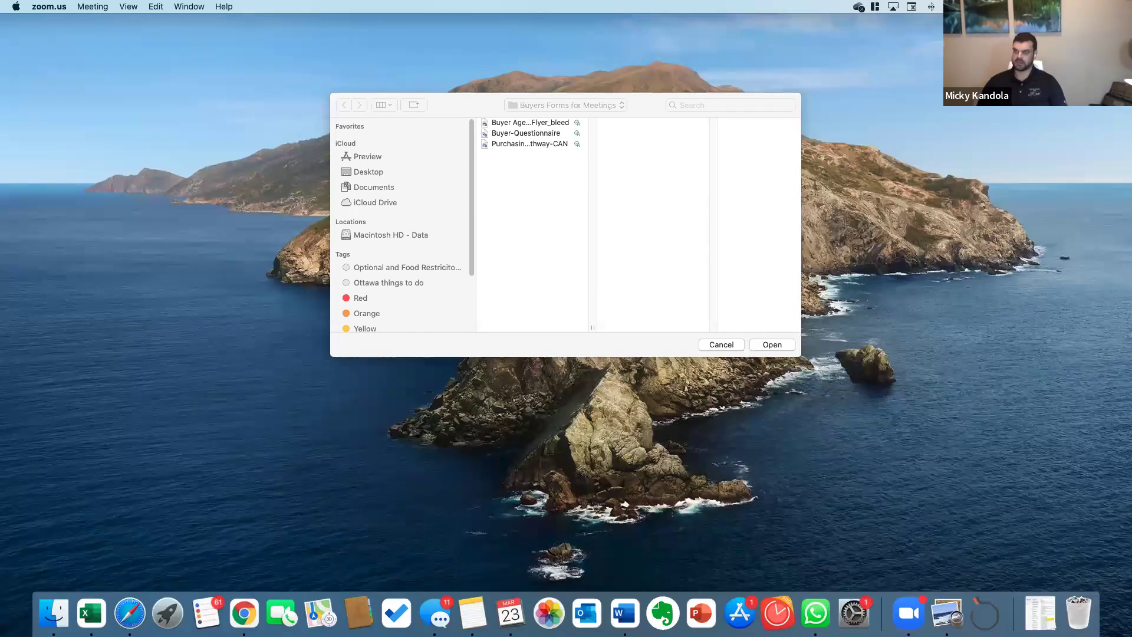
# Bring the browser showing the PropertyBoost dashboard (8 ads, 17,116 impressions, 533 clicks) forward.
pyautogui.click(242, 614)
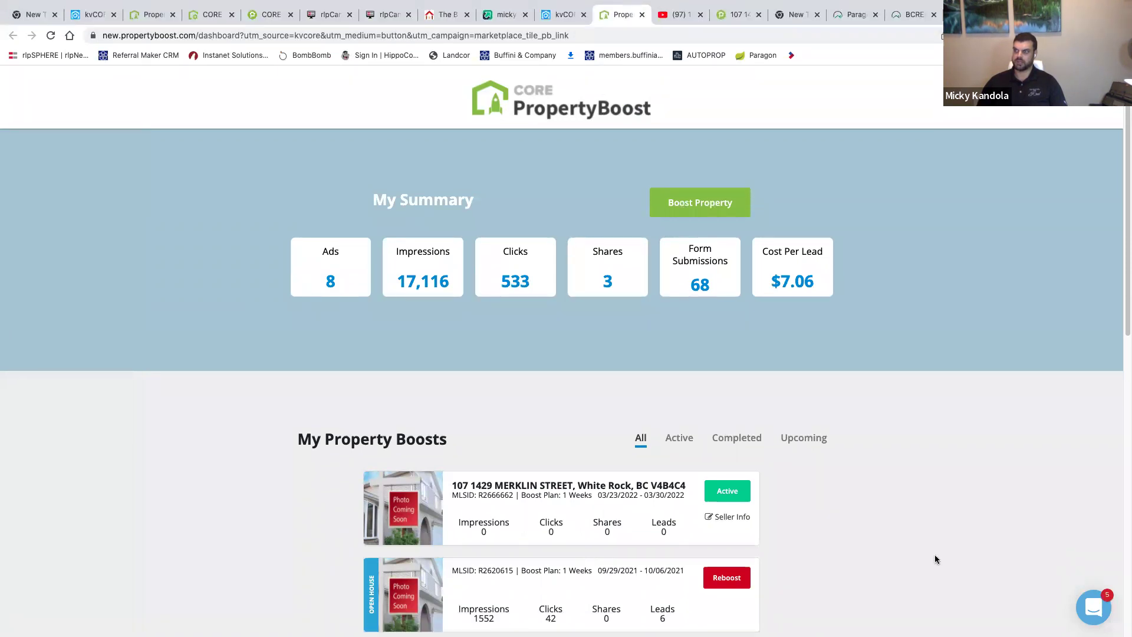
# Switch to the kvCORE Marketplace page, where the CORE PropertyBoost add-on tile appears.
pyautogui.click(84, 15)
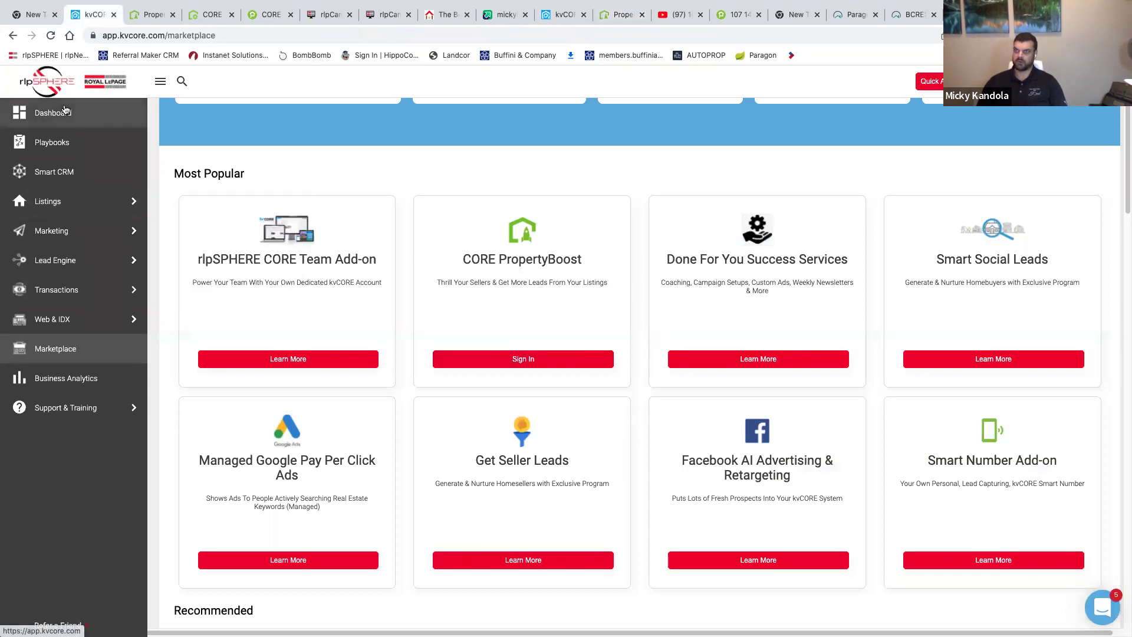
pyautogui.moveTo(80, 310)
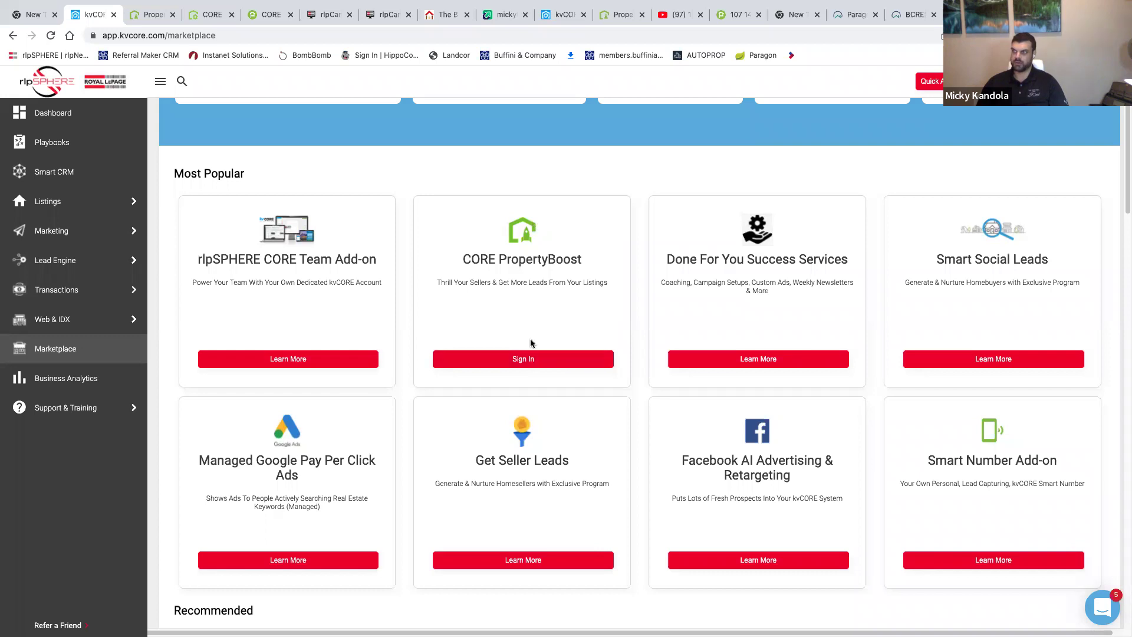
# Sign in to CORE PropertyBoost and review the past property boosts list before returning to the top.
pyautogui.click(522, 359)
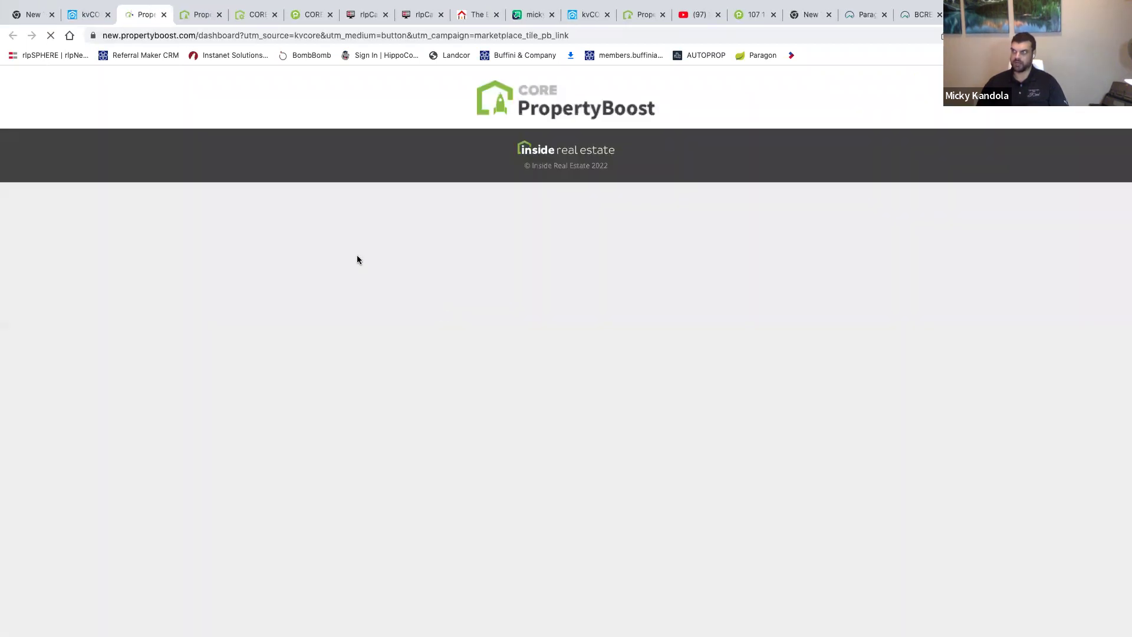
pyautogui.scroll(-3, 531, 440)
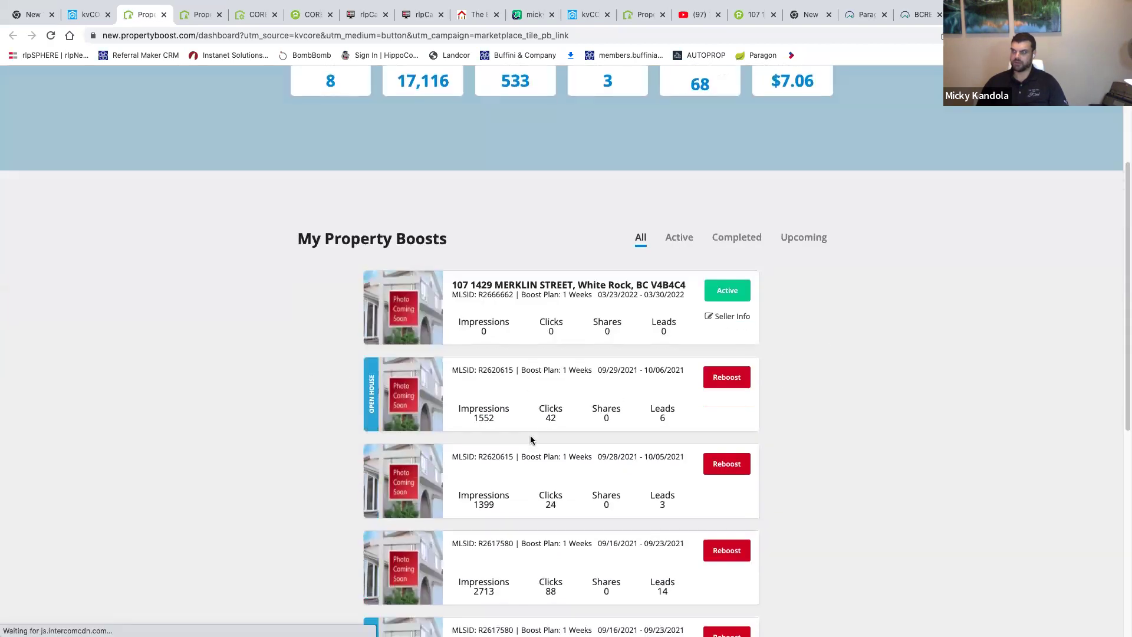
pyautogui.scroll(-2, 525, 435)
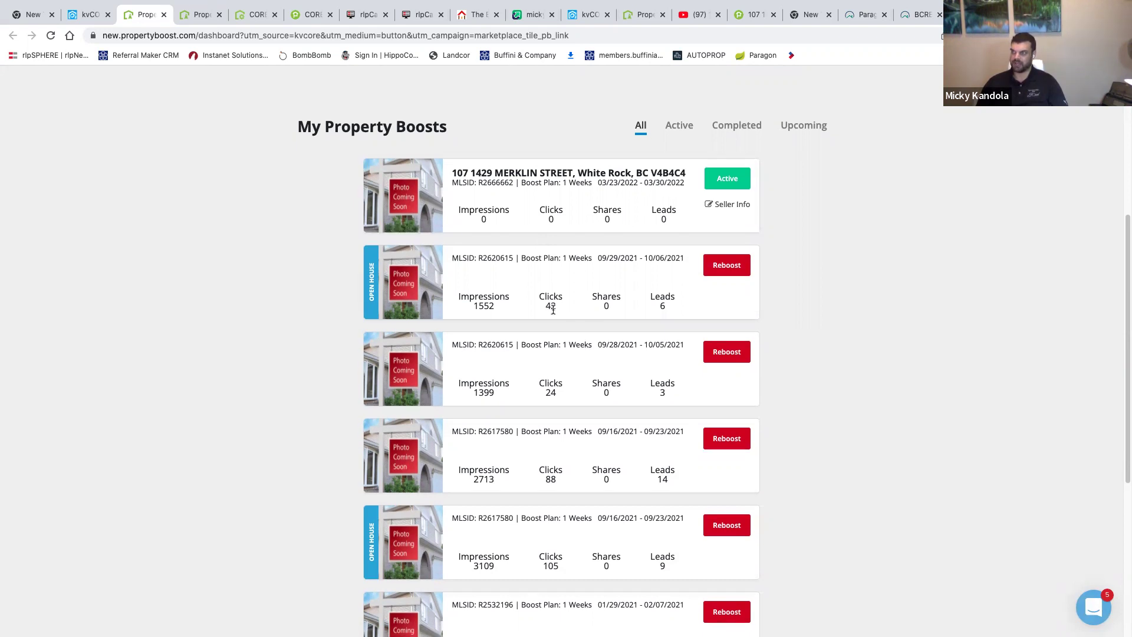
pyautogui.scroll(-5, 554, 301)
pyautogui.scroll(2, 589, 266)
pyautogui.scroll(1, 605, 240)
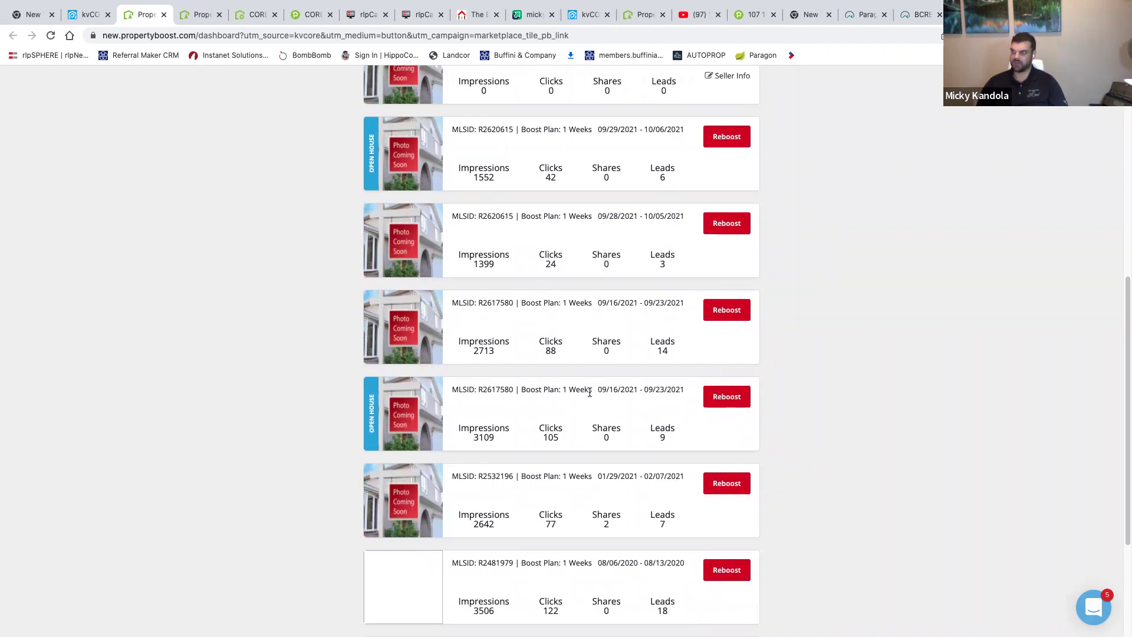
pyautogui.scroll(8, 590, 393)
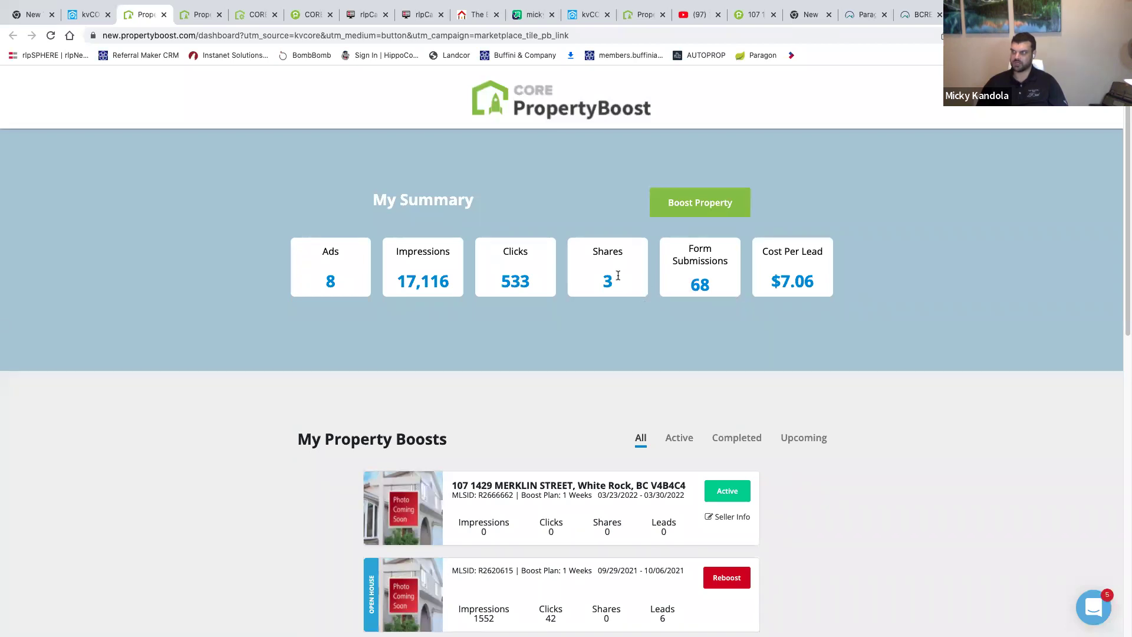
pyautogui.moveTo(745, 283)
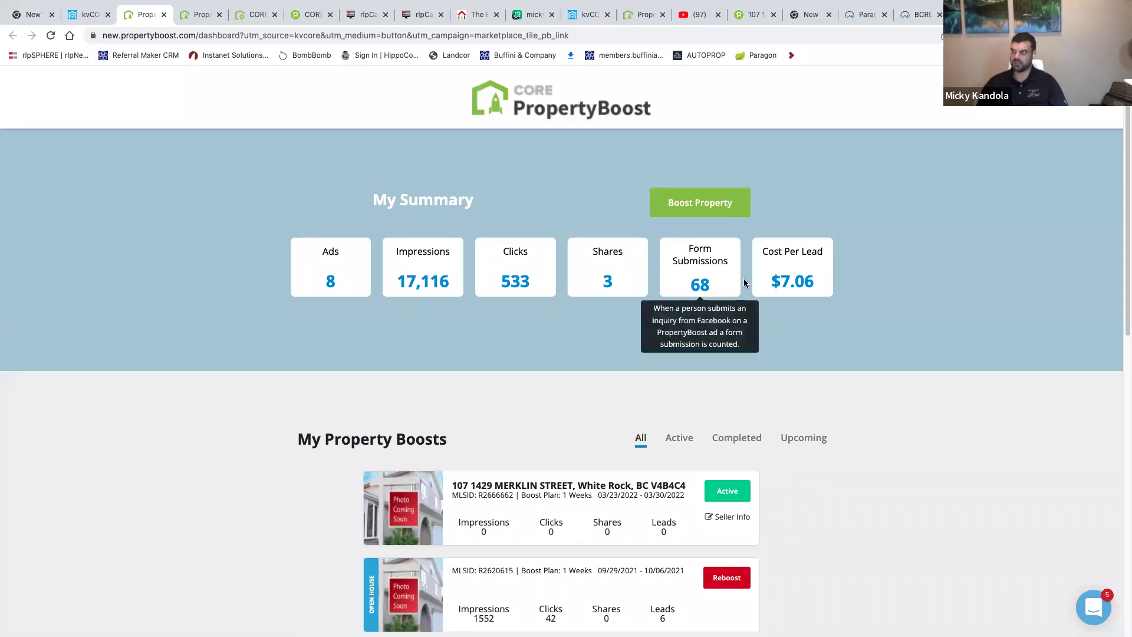
# Start a new boost for MLS ID R2666662 using the RLP - CREA EN listing result.
pyautogui.click(679, 211)
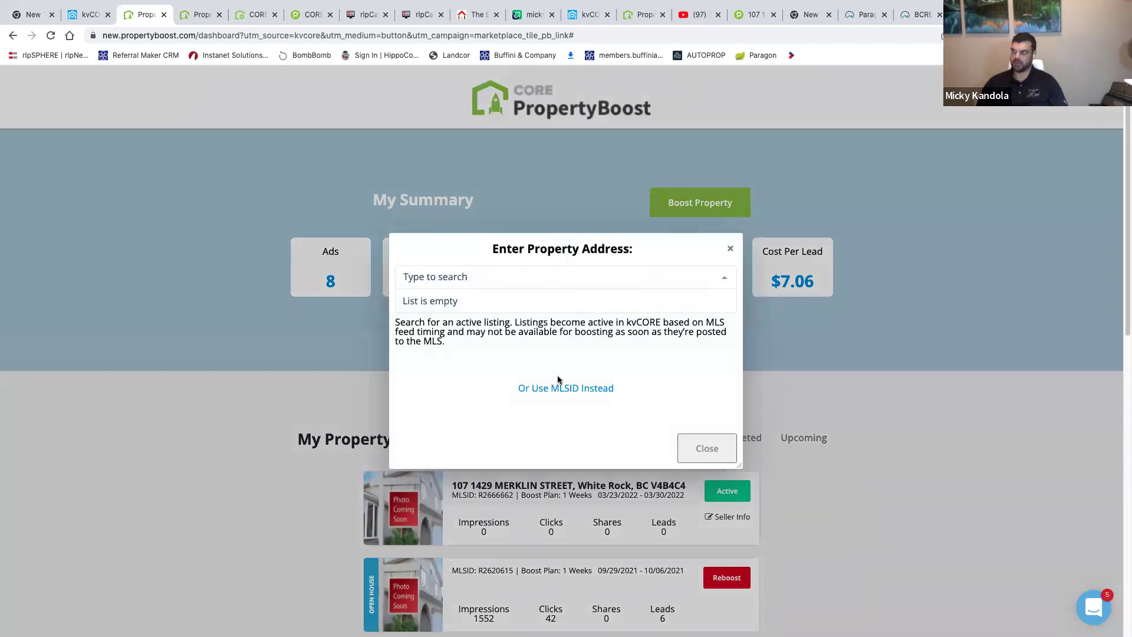
pyautogui.click(560, 388)
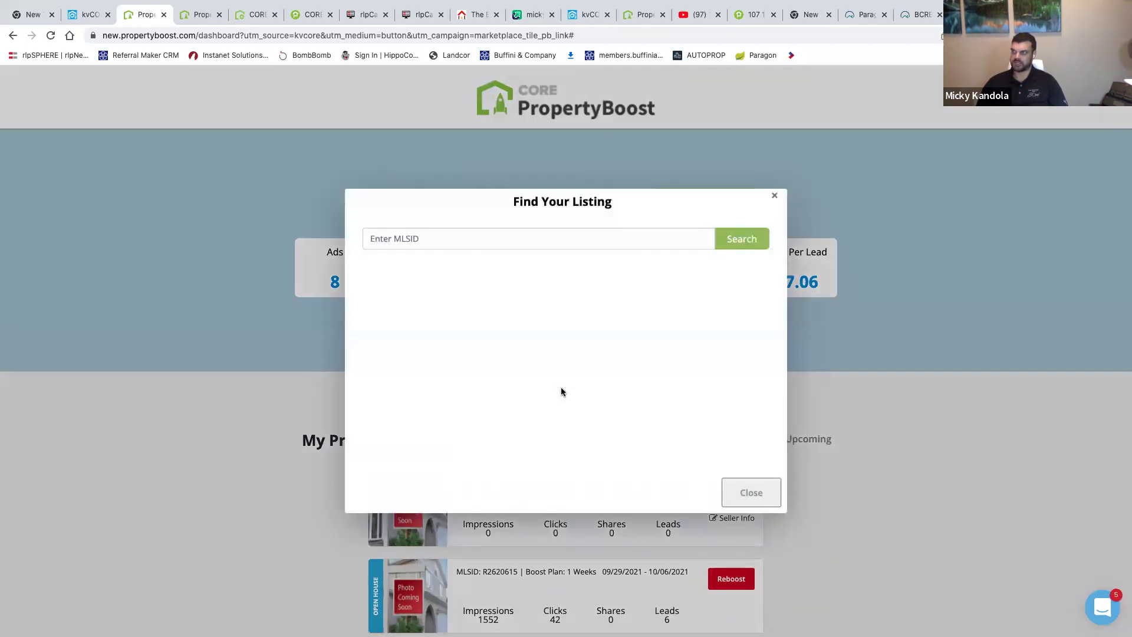
pyautogui.click(430, 239)
pyautogui.write('R2')
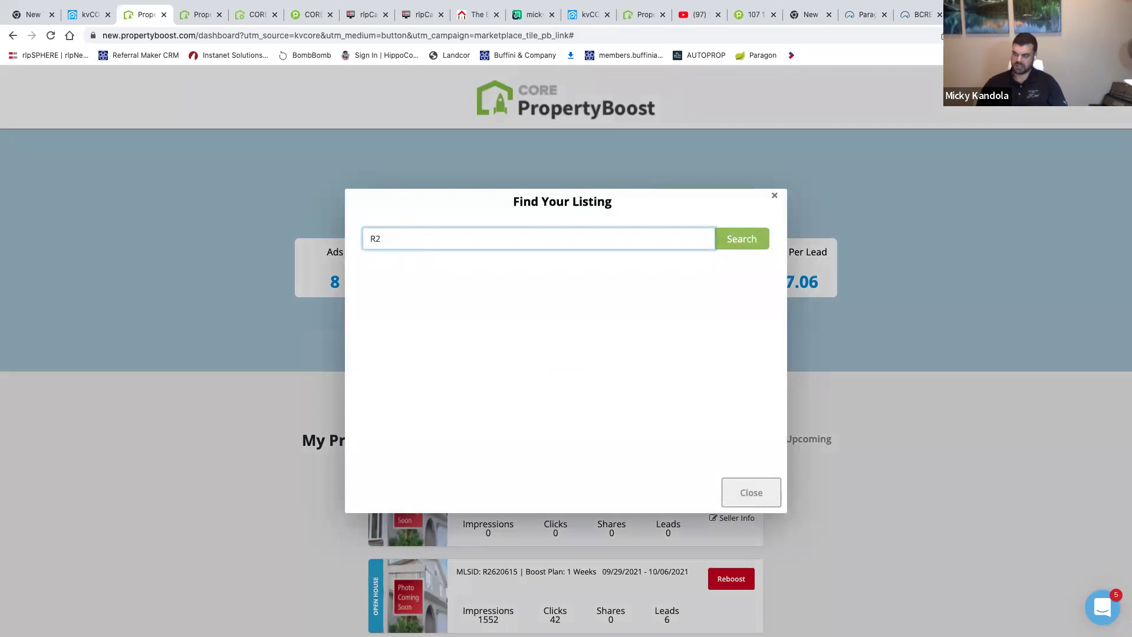
pyautogui.write('666662')
pyautogui.click(755, 243)
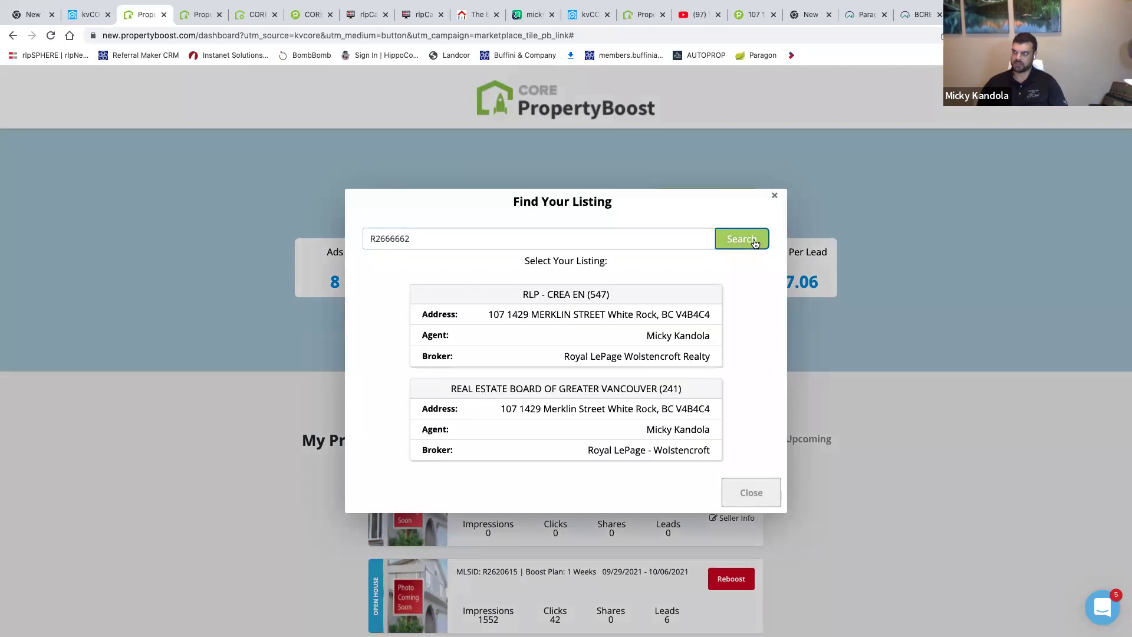
pyautogui.click(600, 322)
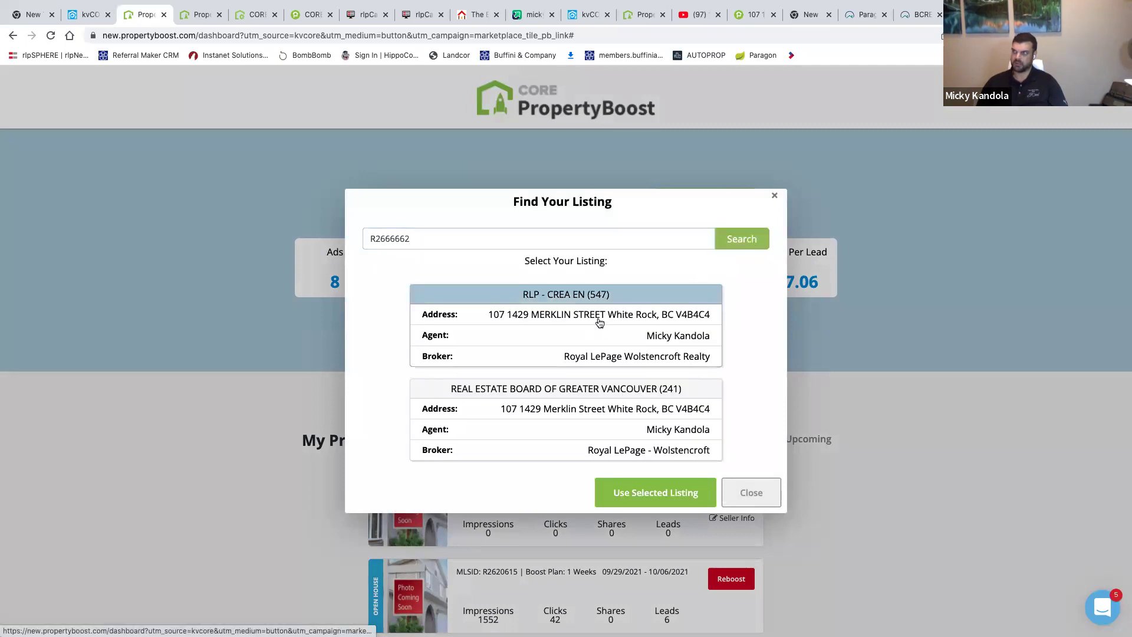
pyautogui.click(671, 500)
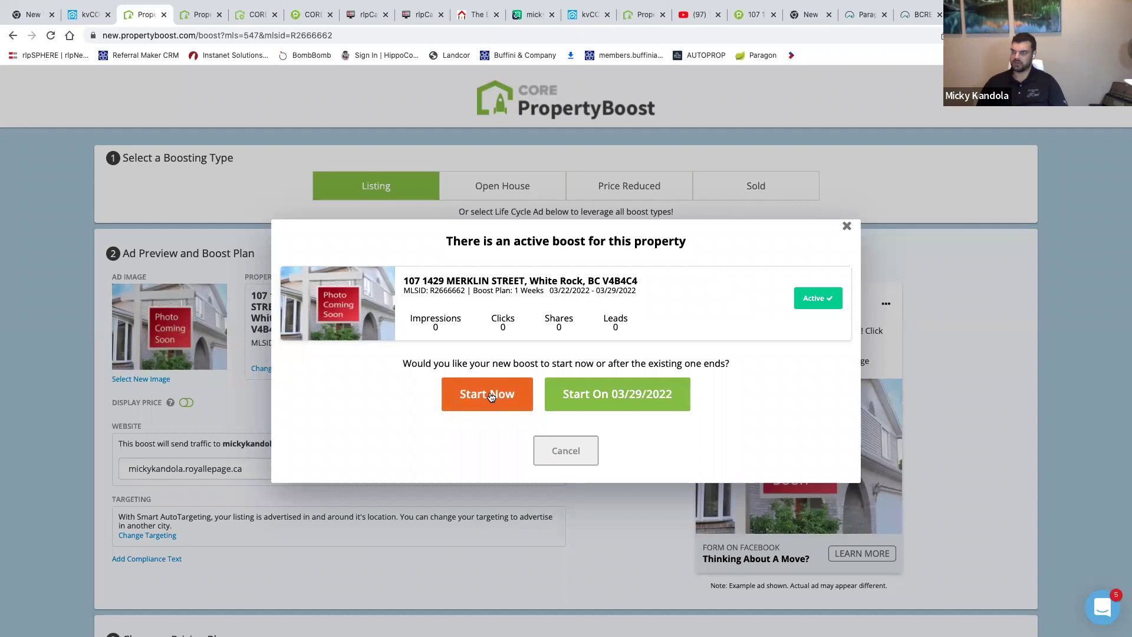
# Have the new boost start now rather than after the active one, then view the pricing plans.
pyautogui.click(487, 393)
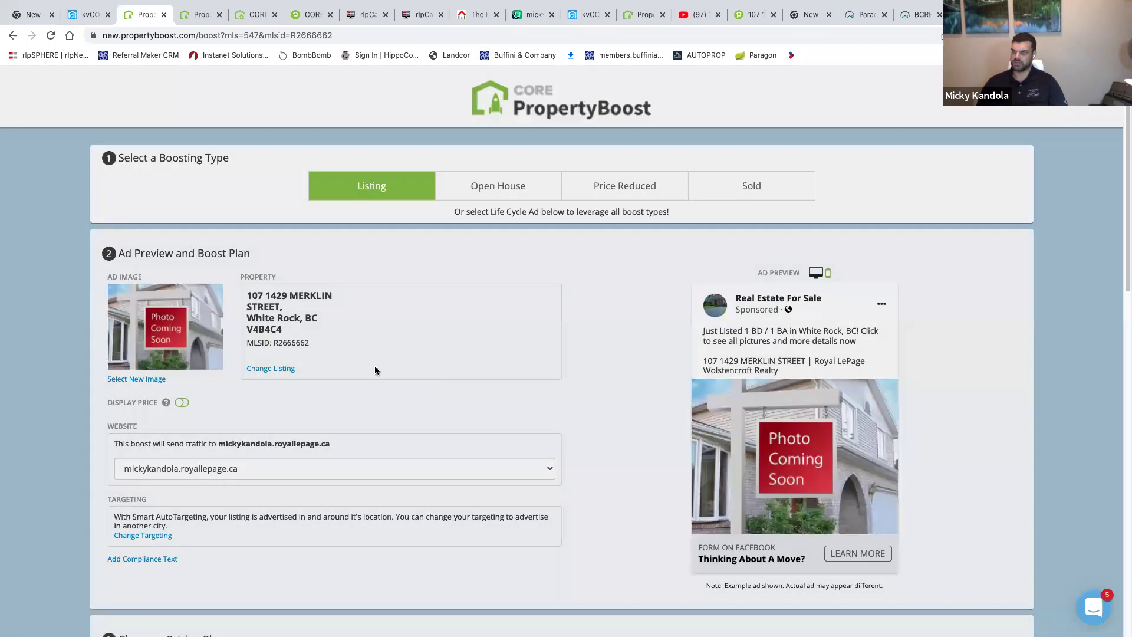
pyautogui.scroll(-5, 374, 369)
pyautogui.scroll(-4, 351, 400)
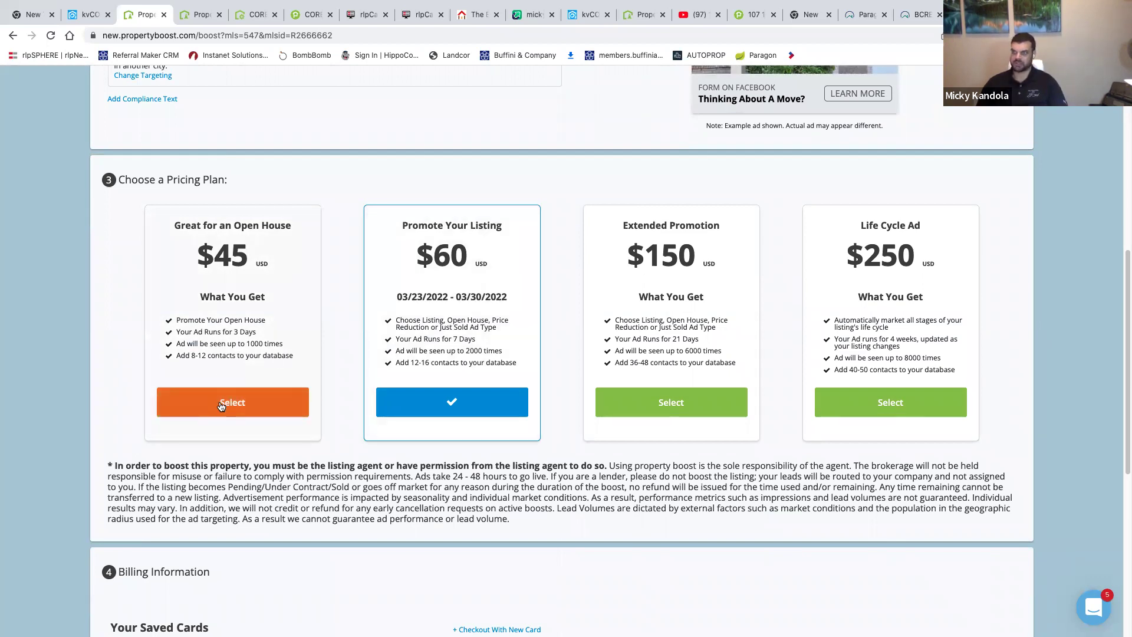
# Choose the $45 Great for an Open House plan and bill it to the third saved card.
pyautogui.click(221, 405)
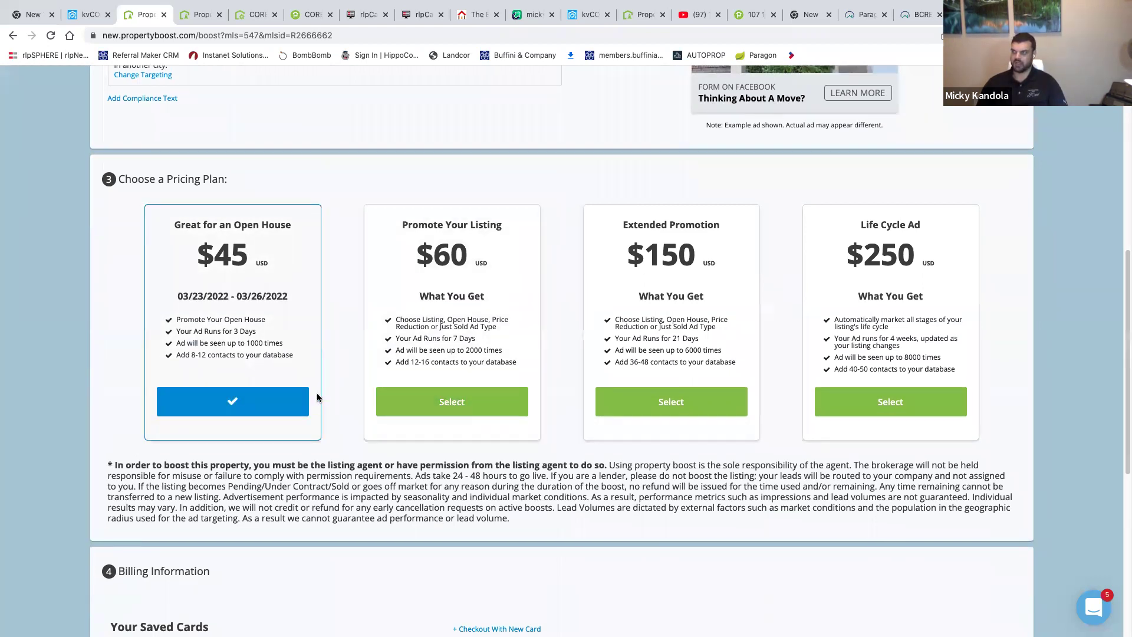
pyautogui.scroll(-6, 318, 401)
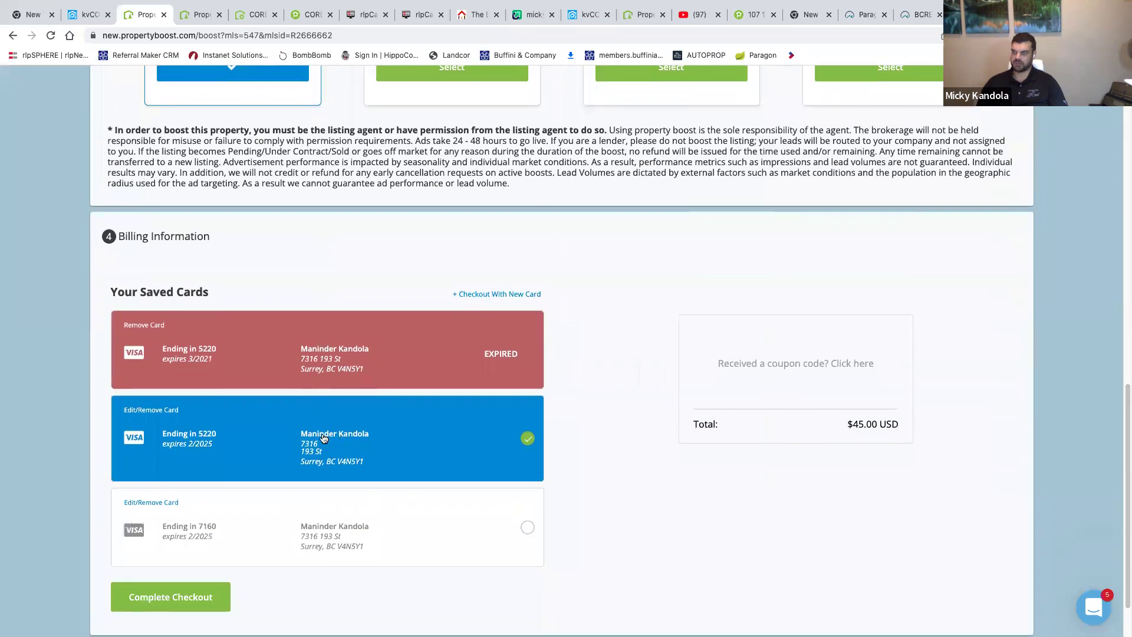
pyautogui.scroll(-1, 327, 449)
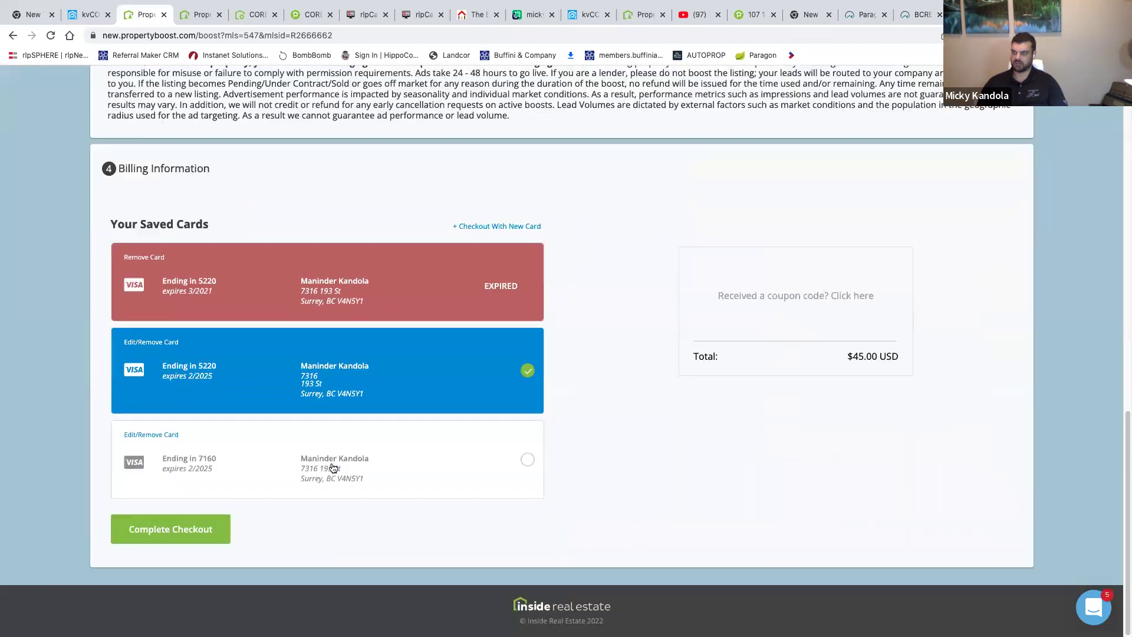
pyautogui.click(330, 467)
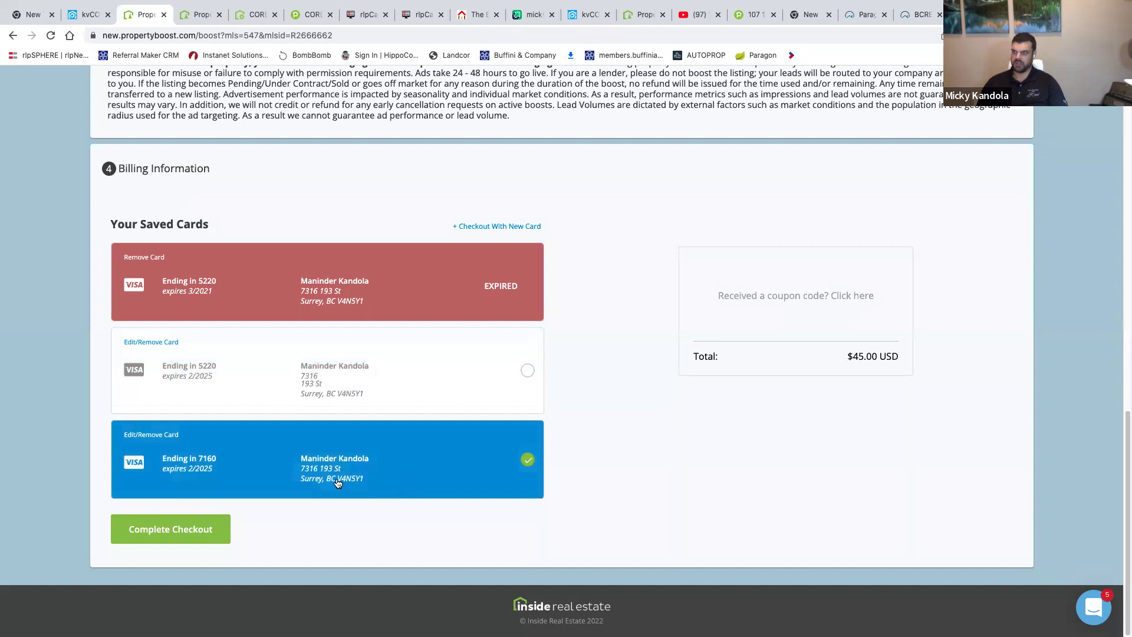
pyautogui.scroll(4, 337, 480)
pyautogui.scroll(4, 337, 479)
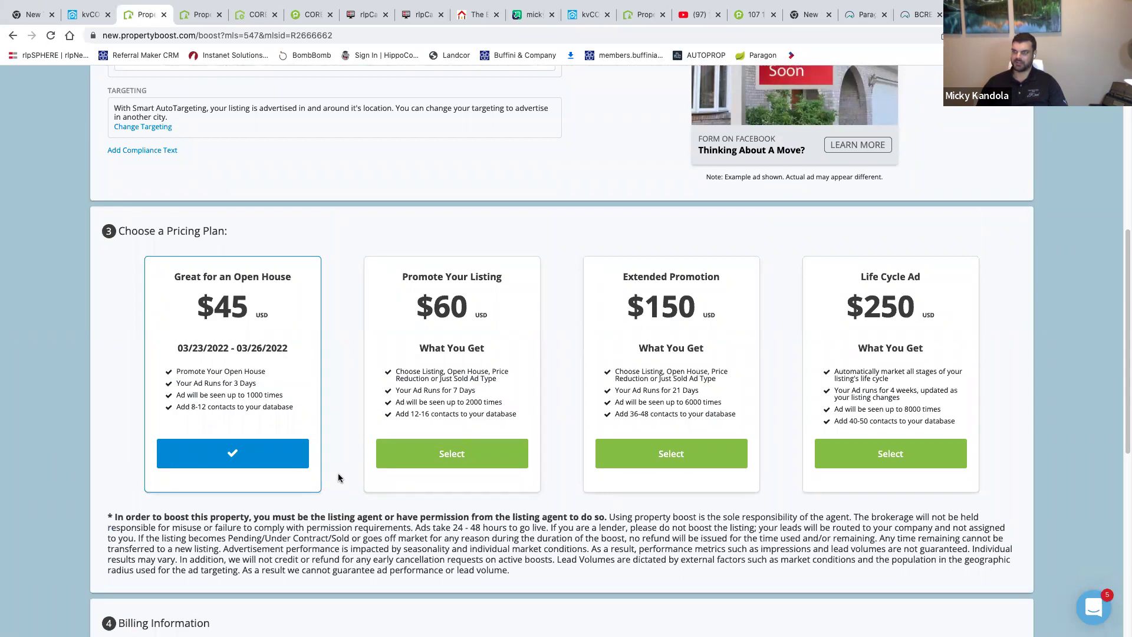
pyautogui.scroll(-7, 337, 478)
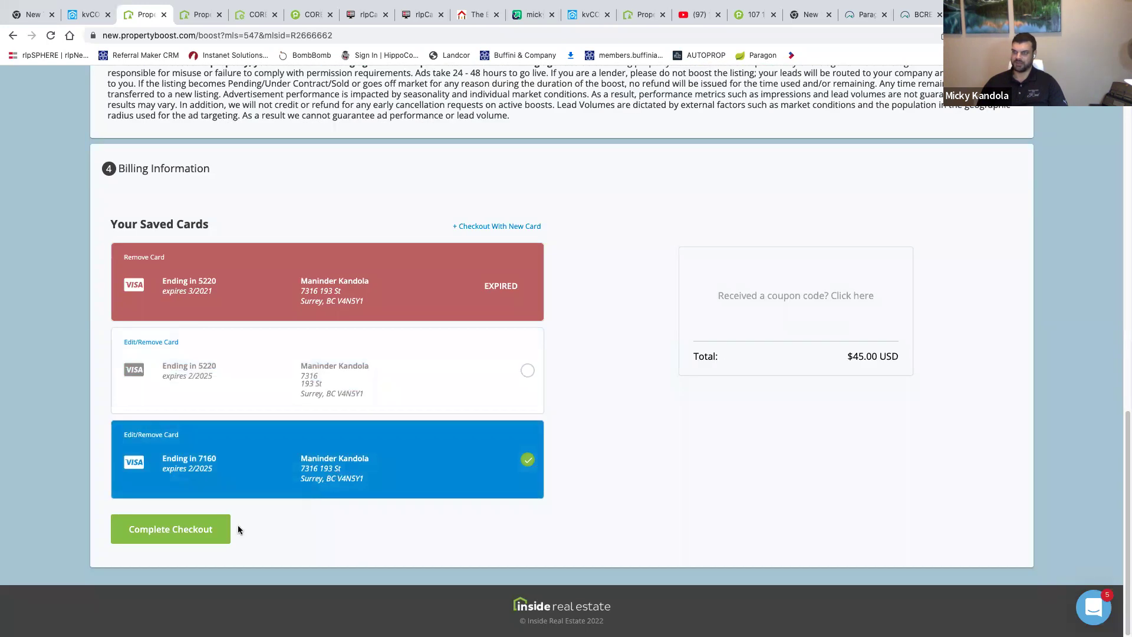
# Complete checkout for the $45 boost and focus the Seller's Email field on the confirmation page.
pyautogui.click(194, 531)
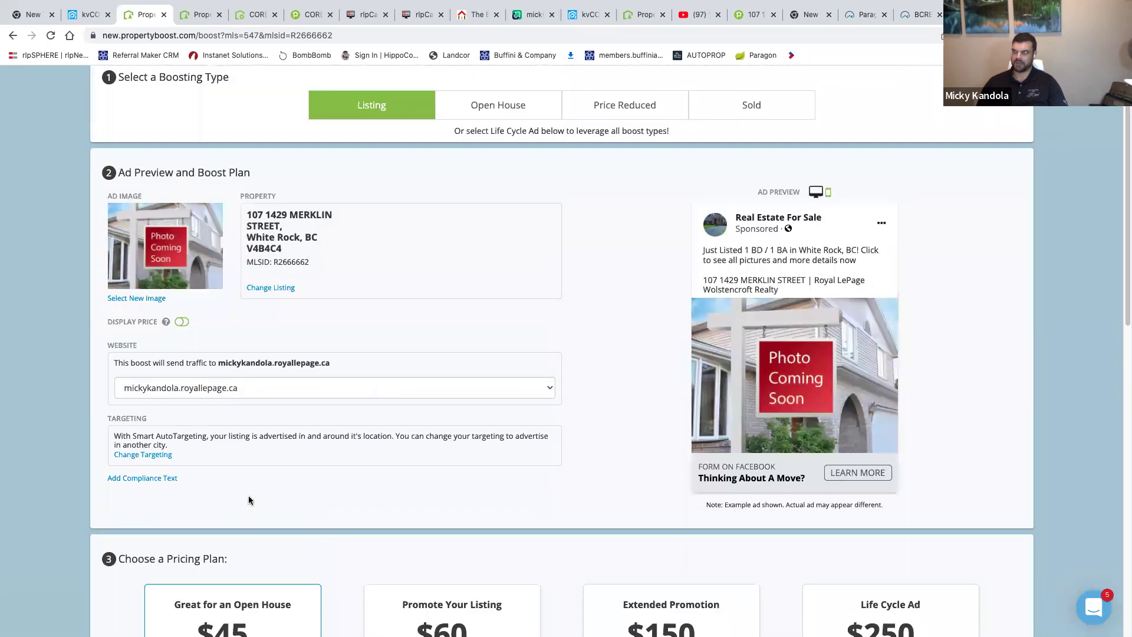
pyautogui.scroll(-10, 249, 500)
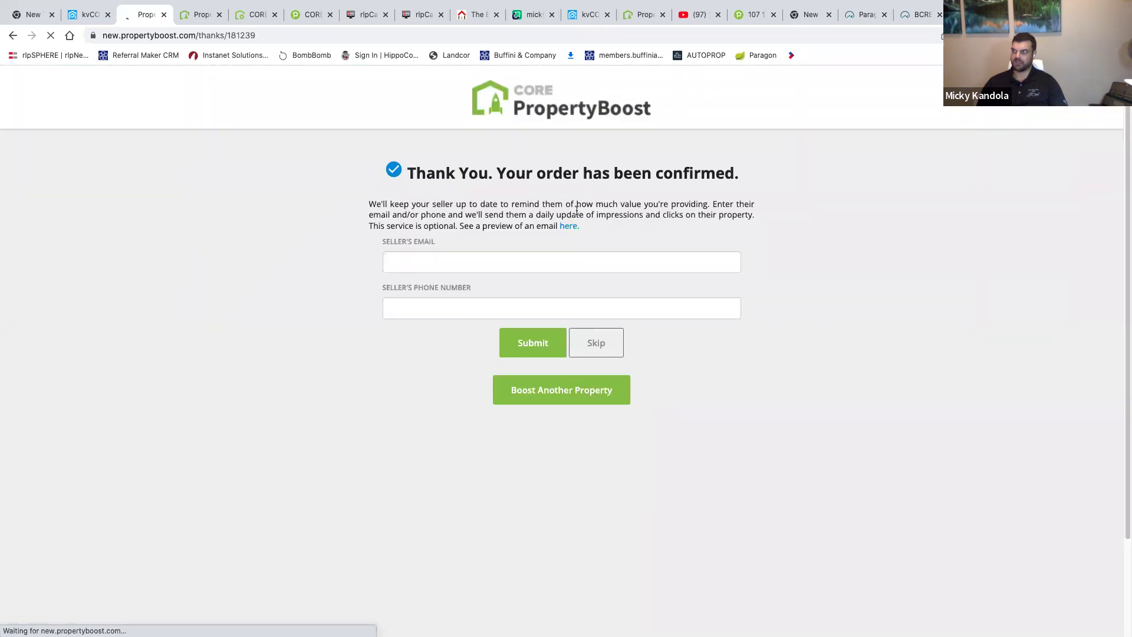
pyautogui.click(434, 265)
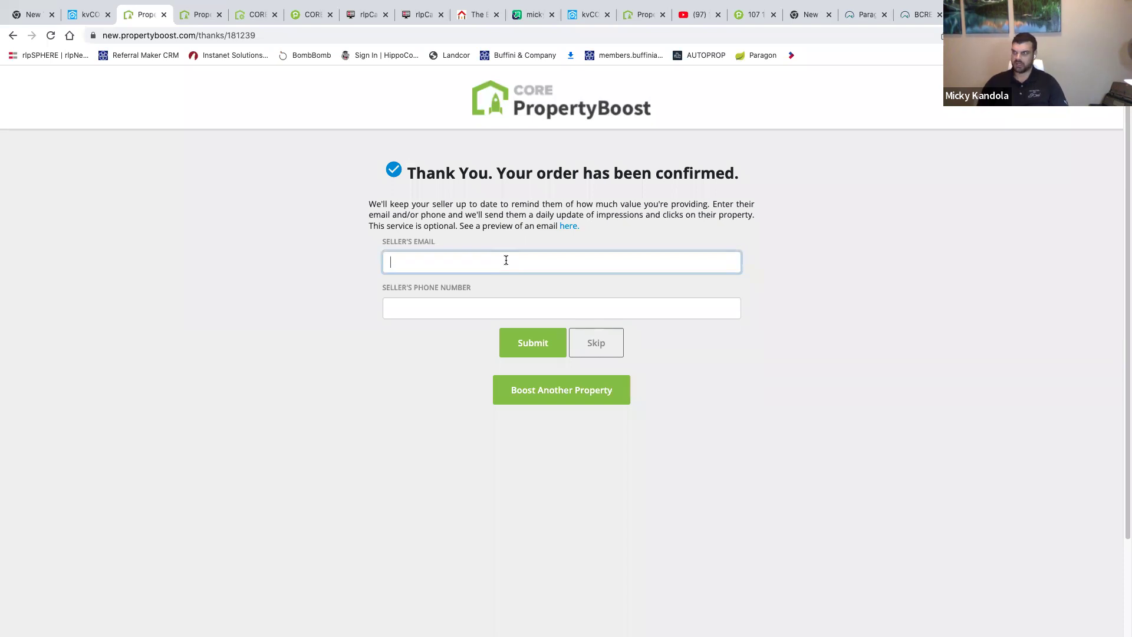